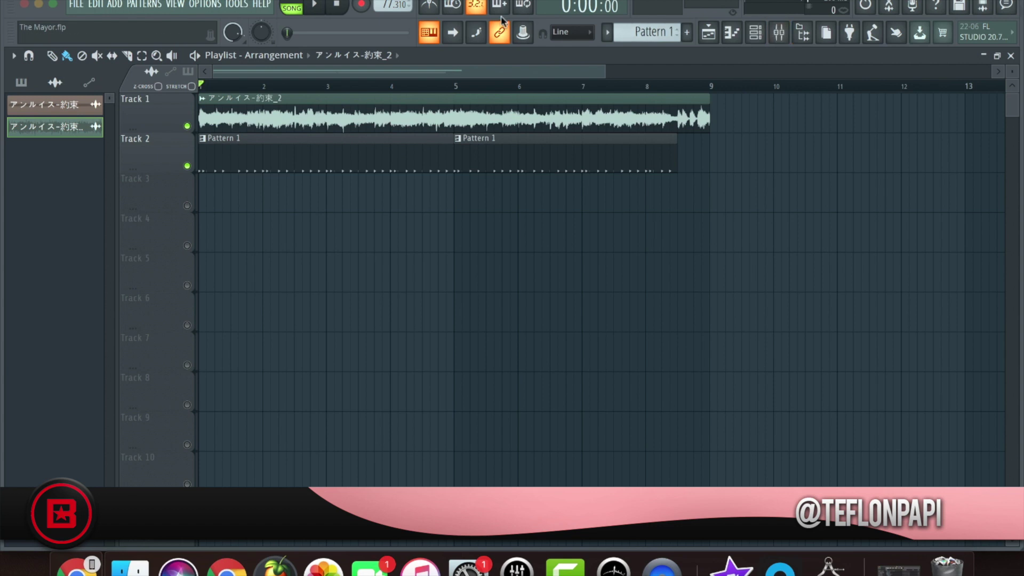
# - Open the channel settings of the アンルイス-約束_2 audio clip and examine its precomputed effects, including silence trimming
pyautogui.click(779, 33)
pyautogui.click(756, 34)
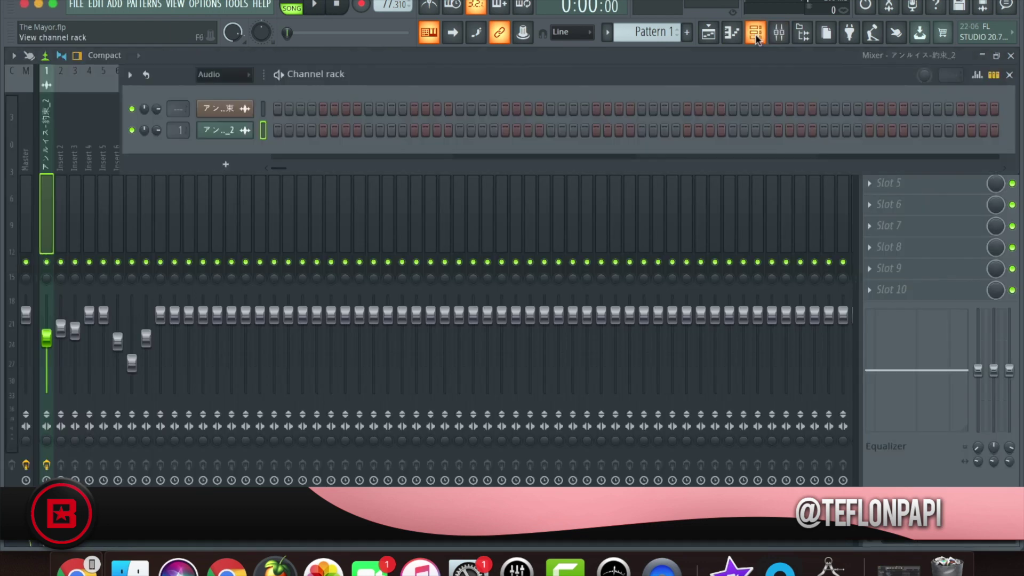
pyautogui.click(224, 130)
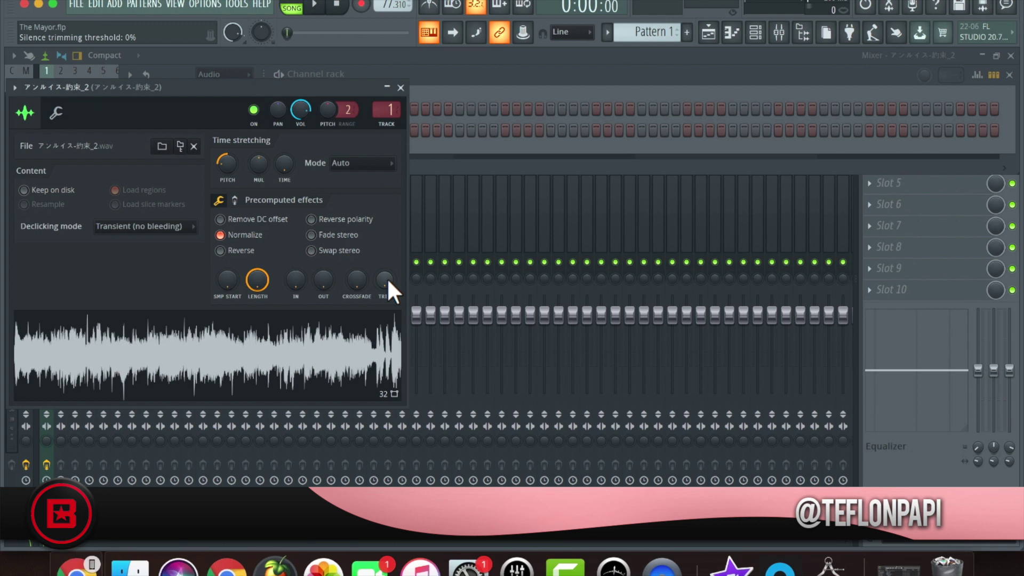
pyautogui.click(504, 54)
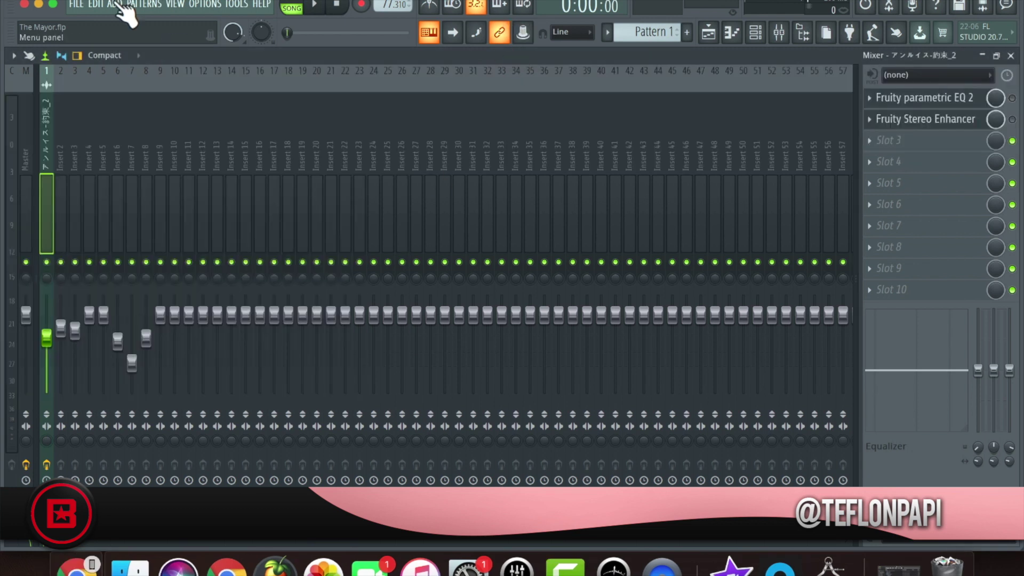
# - Add a FLEX instrument channel and start downloading the free Essential Pianos and SH-1 Jump Up Repertoire packs
pyautogui.click(114, 5)
pyautogui.click(146, 251)
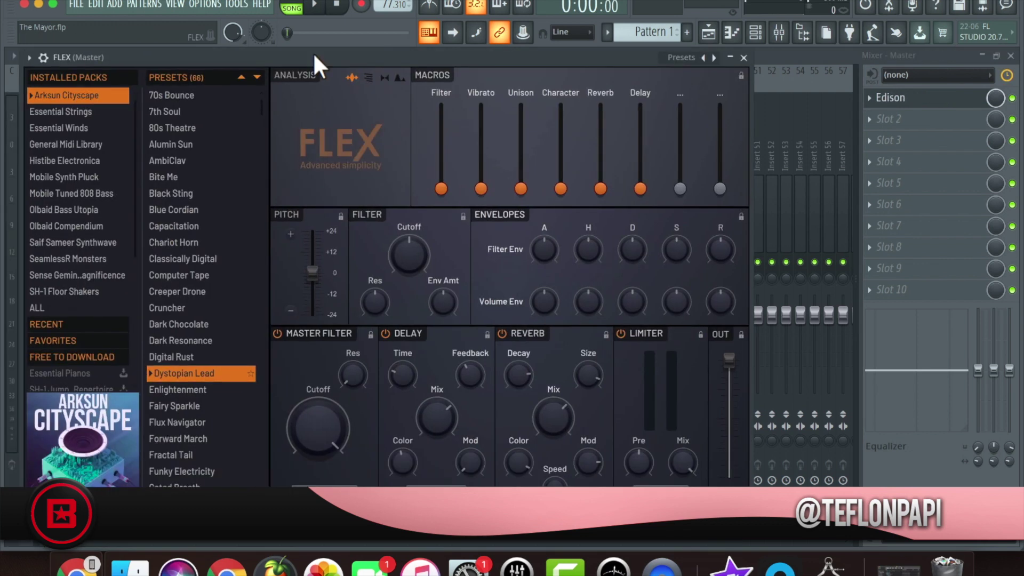
pyautogui.scroll(-5, 81, 309)
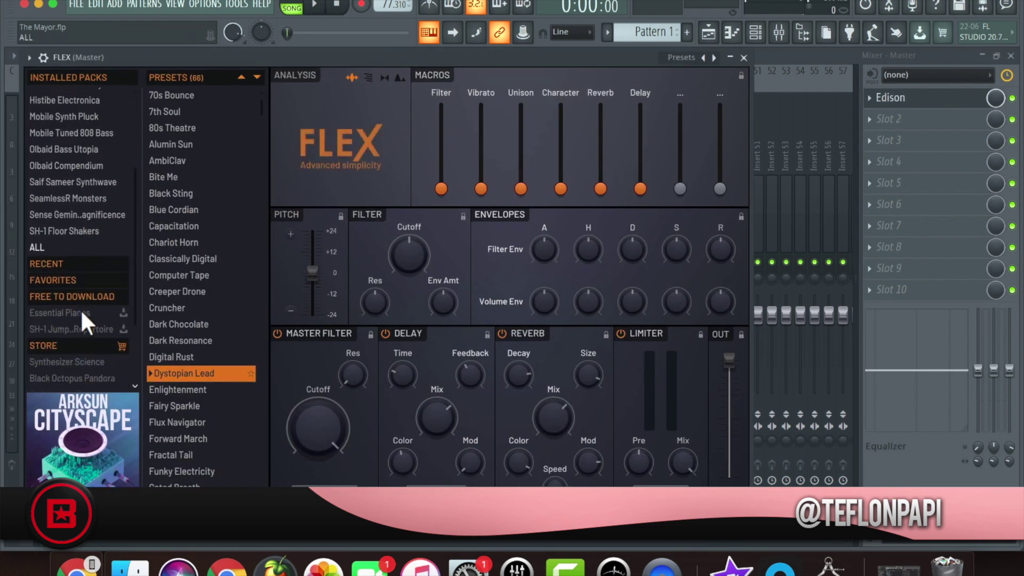
pyautogui.scroll(-1, 81, 308)
pyautogui.click(122, 268)
pyautogui.click(125, 252)
pyautogui.click(127, 268)
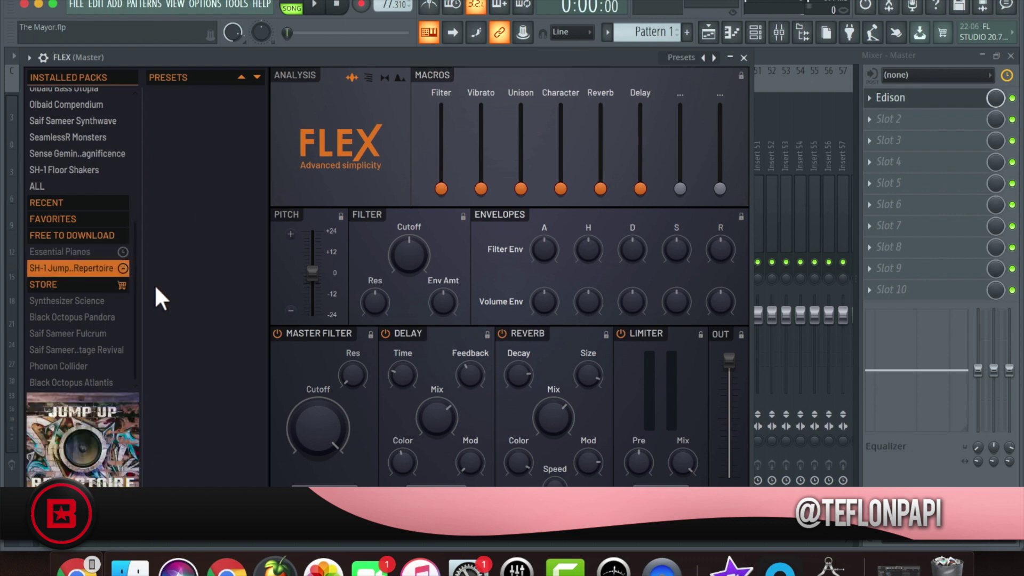
pyautogui.click(730, 57)
pyautogui.click(744, 57)
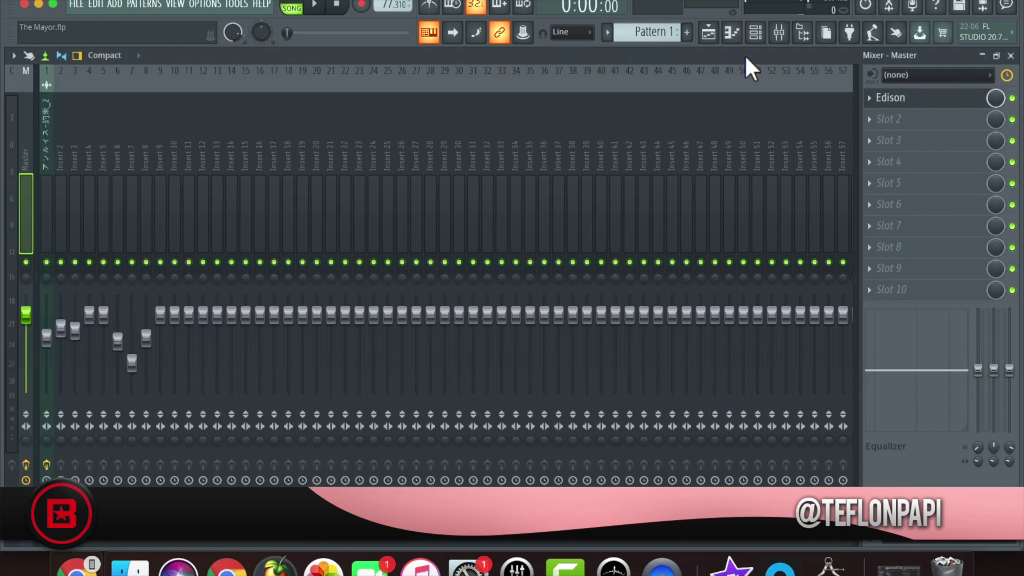
pyautogui.click(755, 33)
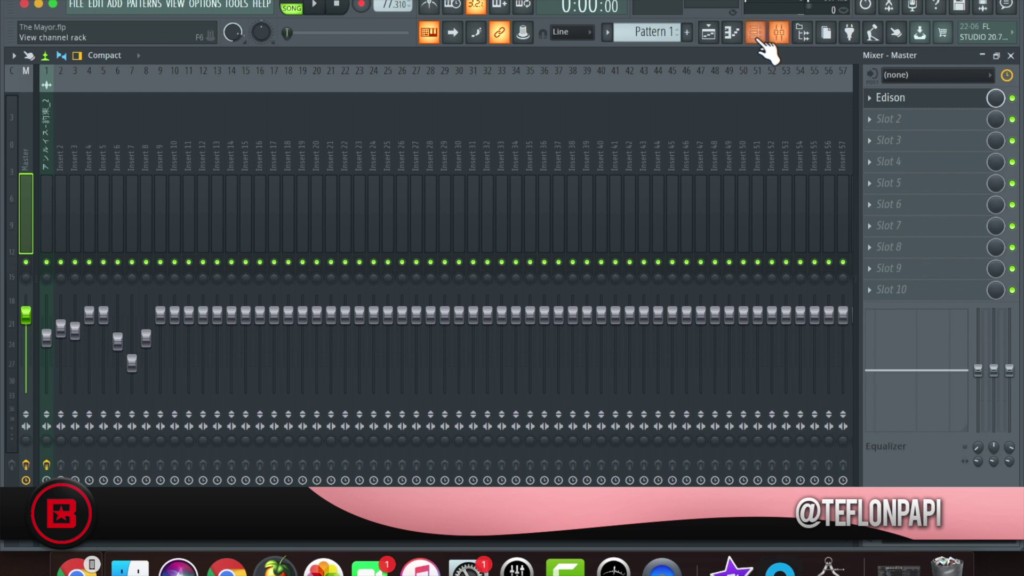
pyautogui.click(756, 36)
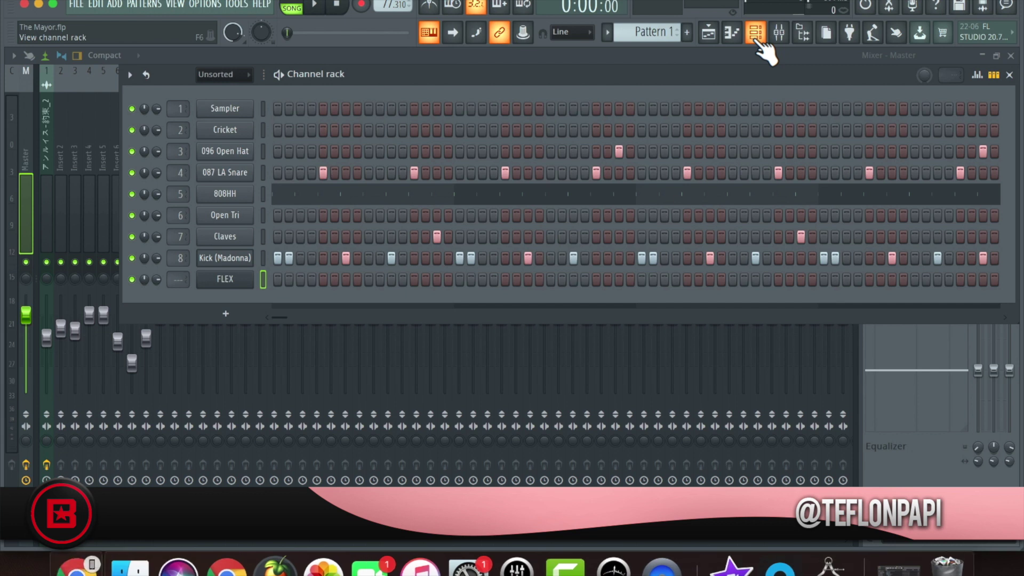
pyautogui.click(757, 34)
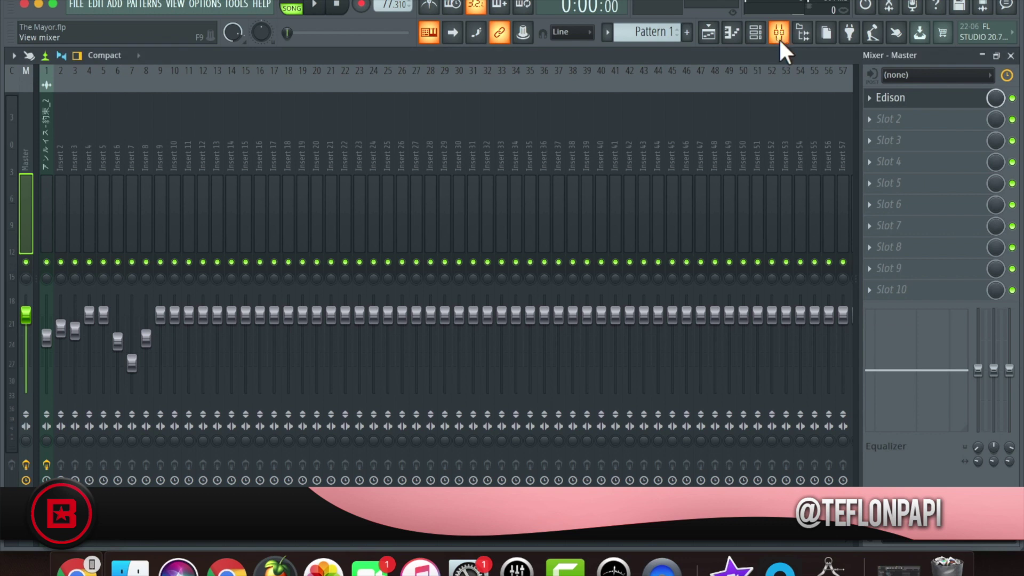
# - Load Newtime into effect slot 2 of the Master mixer track and close its window after looking at its controls
pyautogui.click(869, 121)
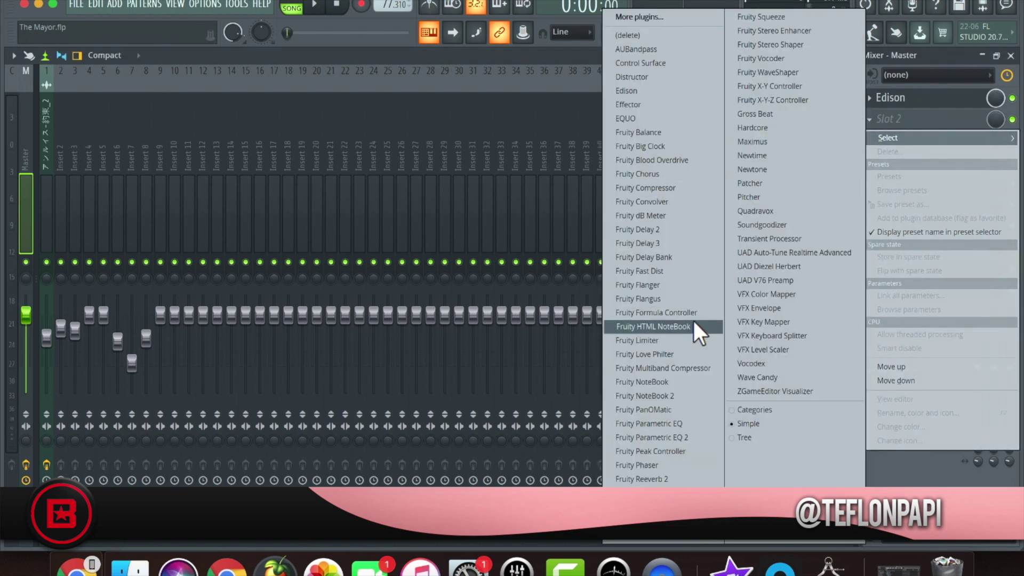
pyautogui.click(773, 155)
pyautogui.moveTo(532, 183); pyautogui.dragTo(743, 197)
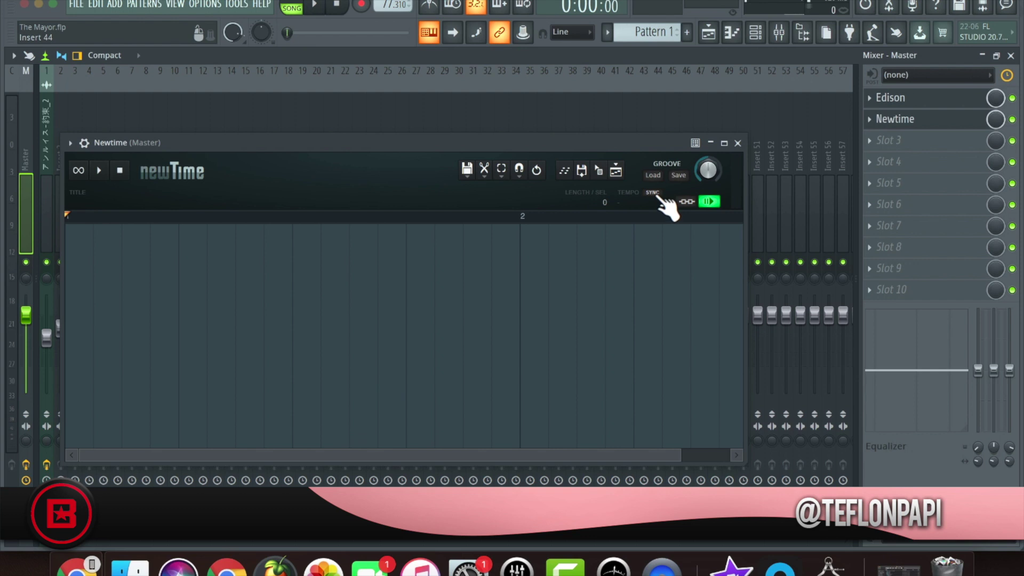
pyautogui.click(737, 143)
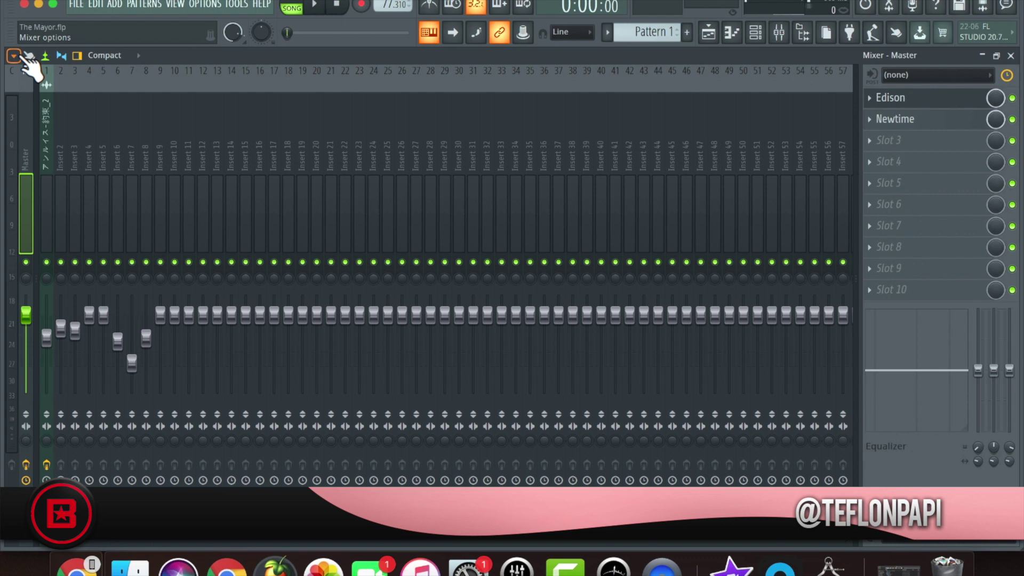
# - Examine the available project macros, such as purging unused audio clips and removing all Edison instances
pyautogui.click(15, 55)
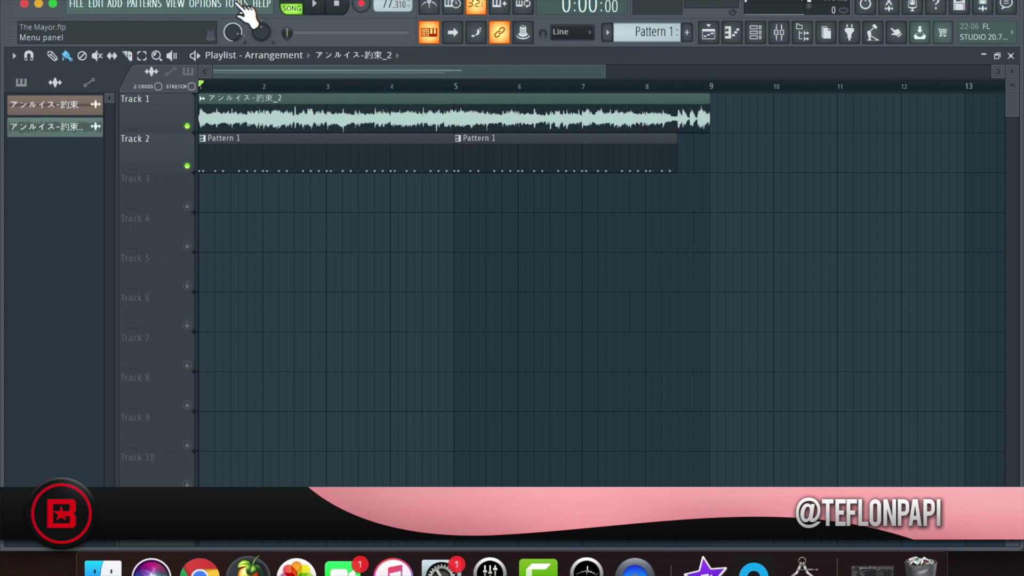
pyautogui.click(235, 4)
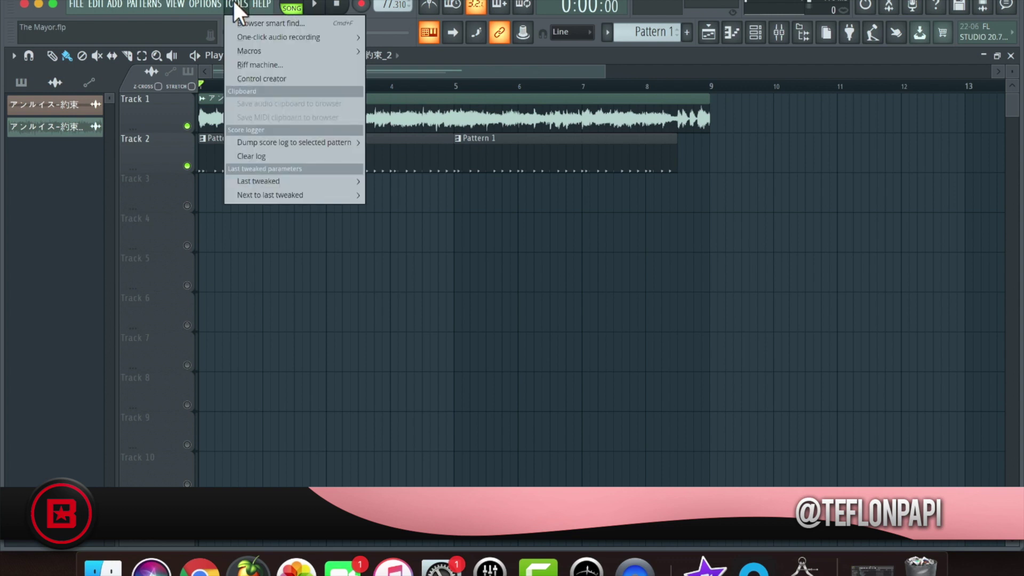
pyautogui.moveTo(264, 48)
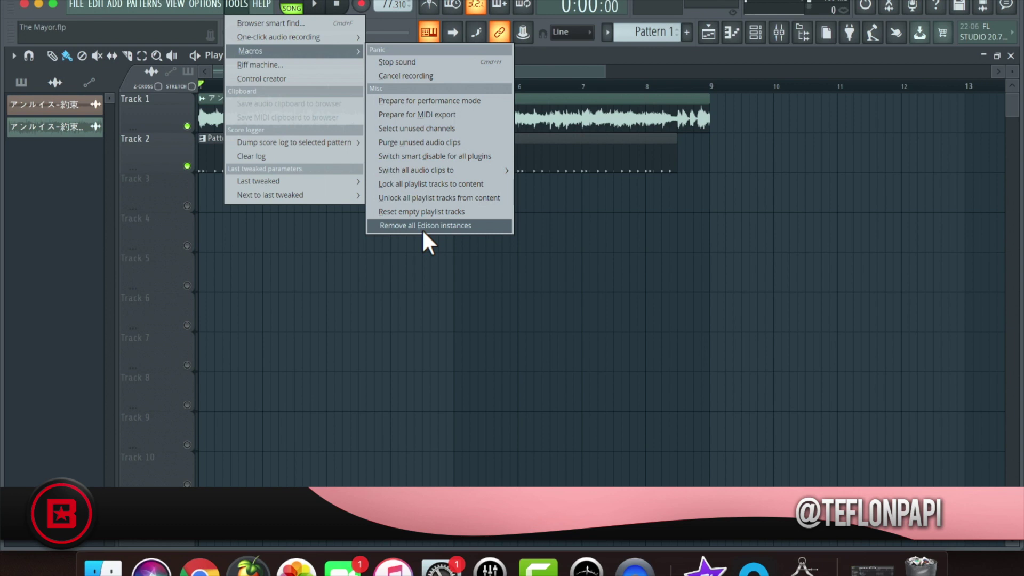
pyautogui.click(779, 32)
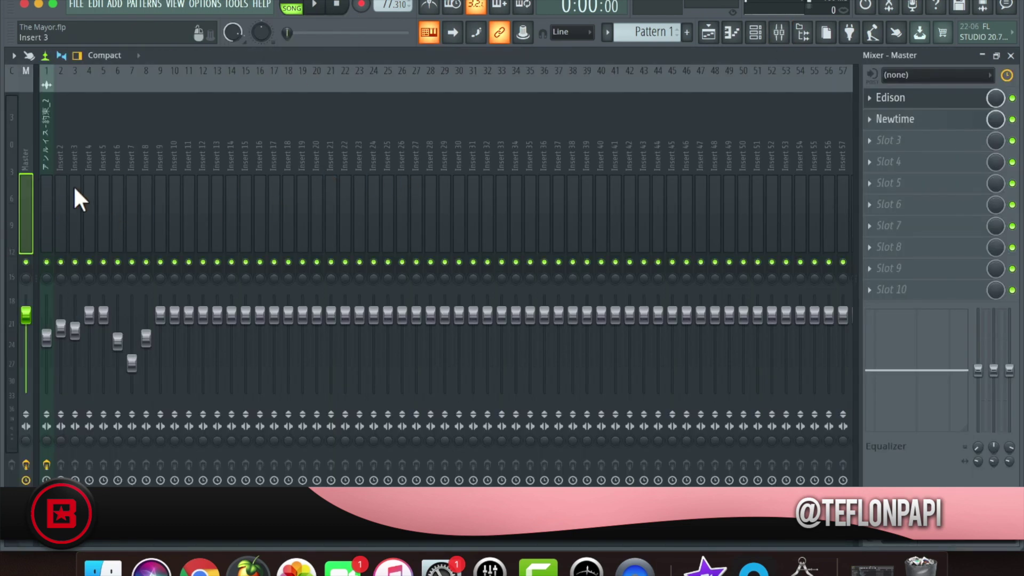
pyautogui.click(714, 39)
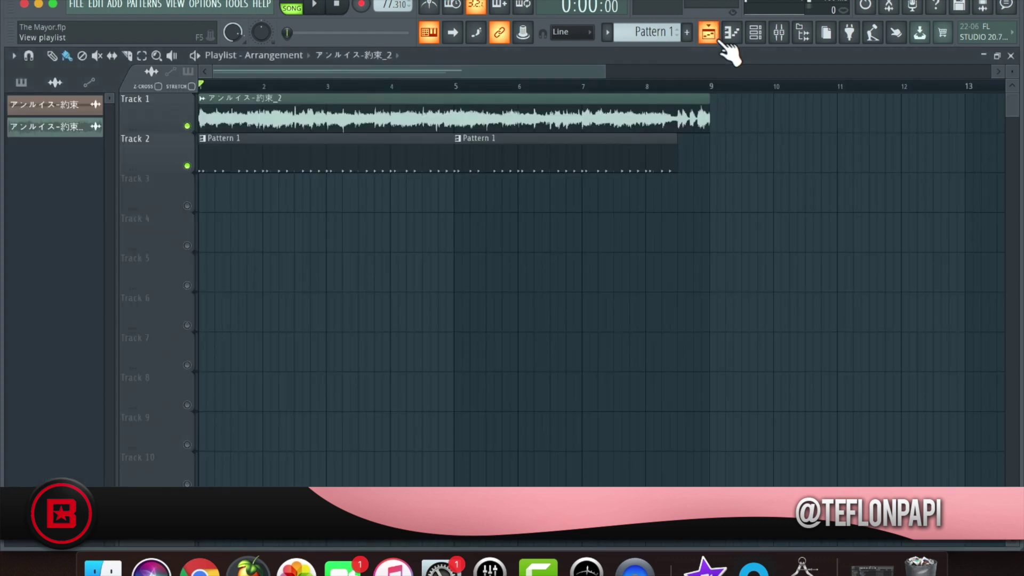
pyautogui.click(758, 36)
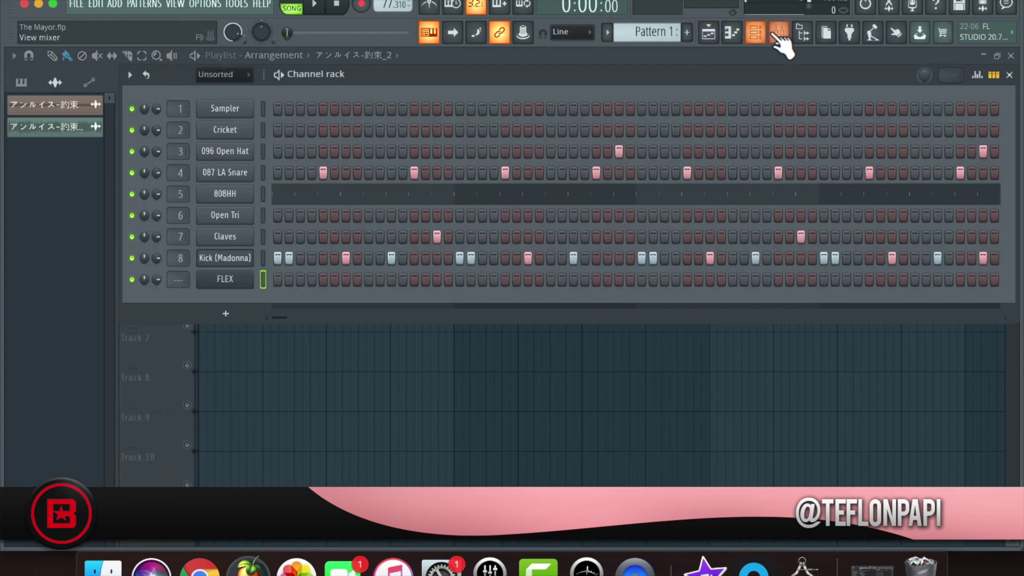
pyautogui.click(779, 36)
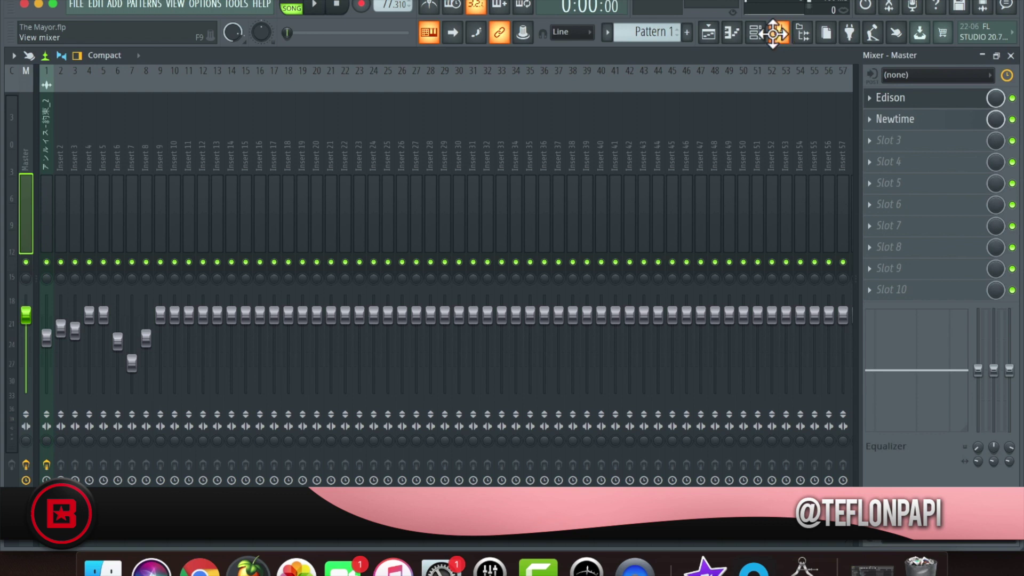
# - Play the playlist arrangement and switch the source channel of the Track 1 audio clip to アンルイス-約束
pyautogui.click(708, 33)
pyautogui.click(202, 100)
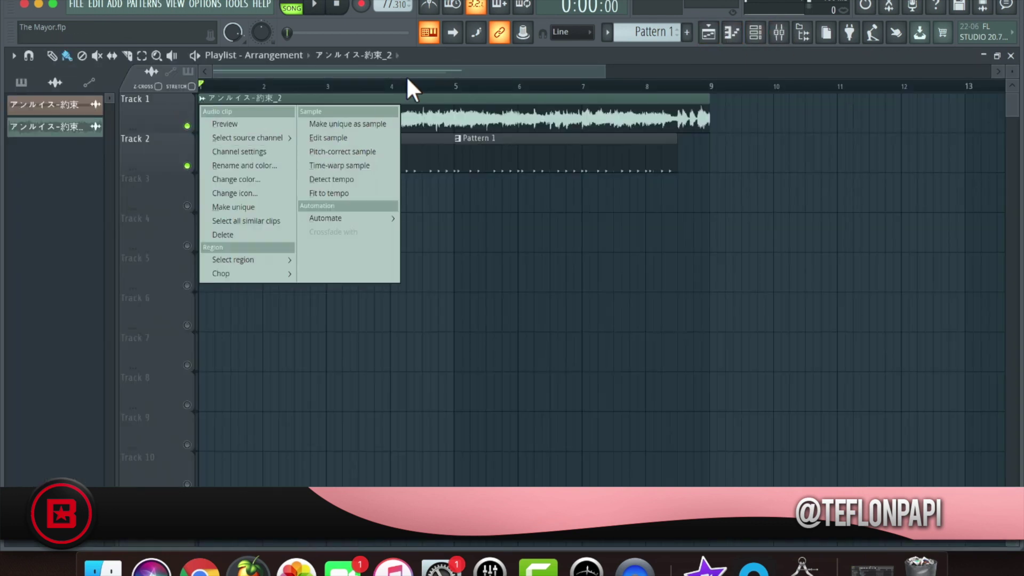
pyautogui.click(522, 58)
pyautogui.press('space')
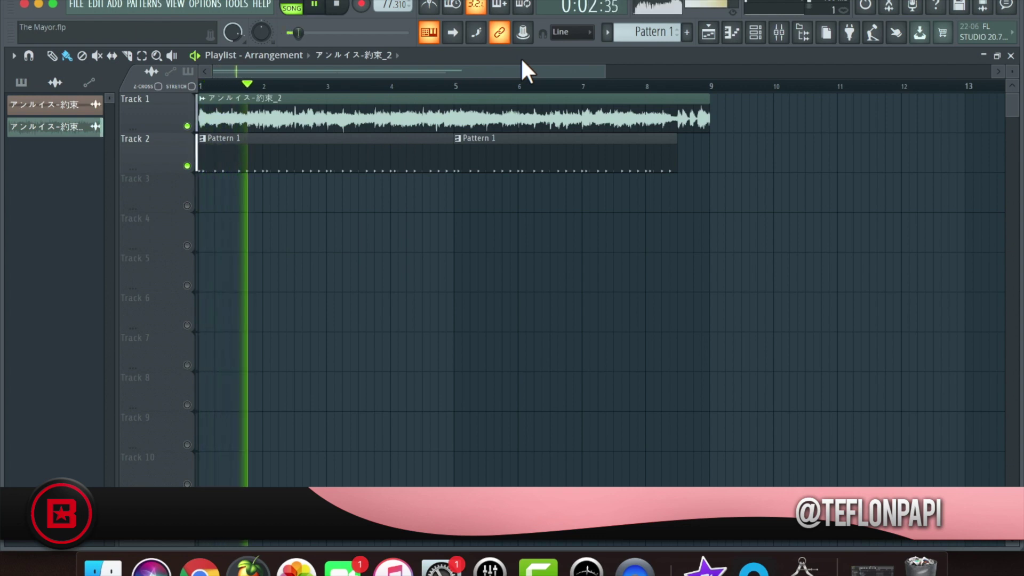
pyautogui.click(202, 98)
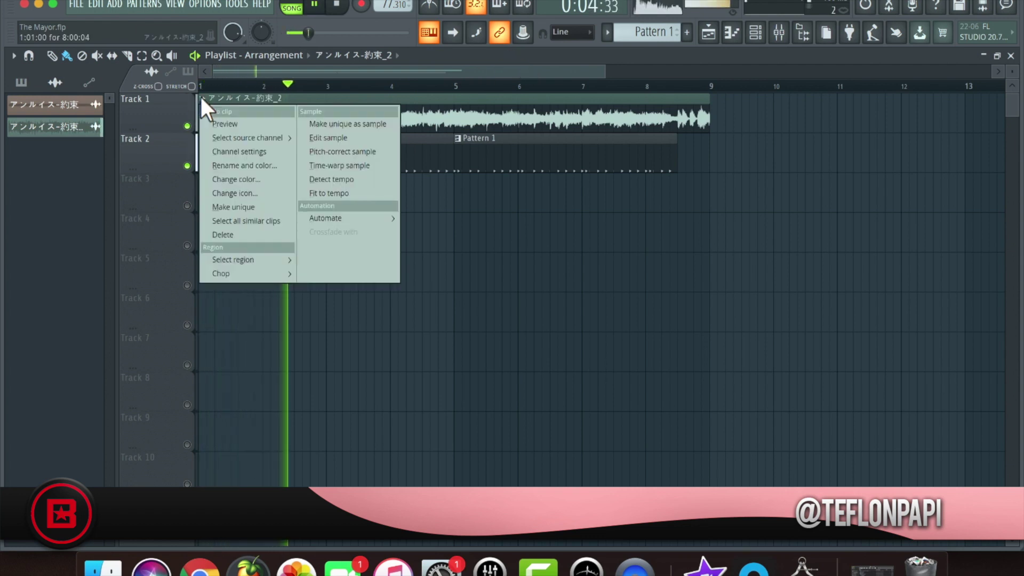
pyautogui.moveTo(229, 134)
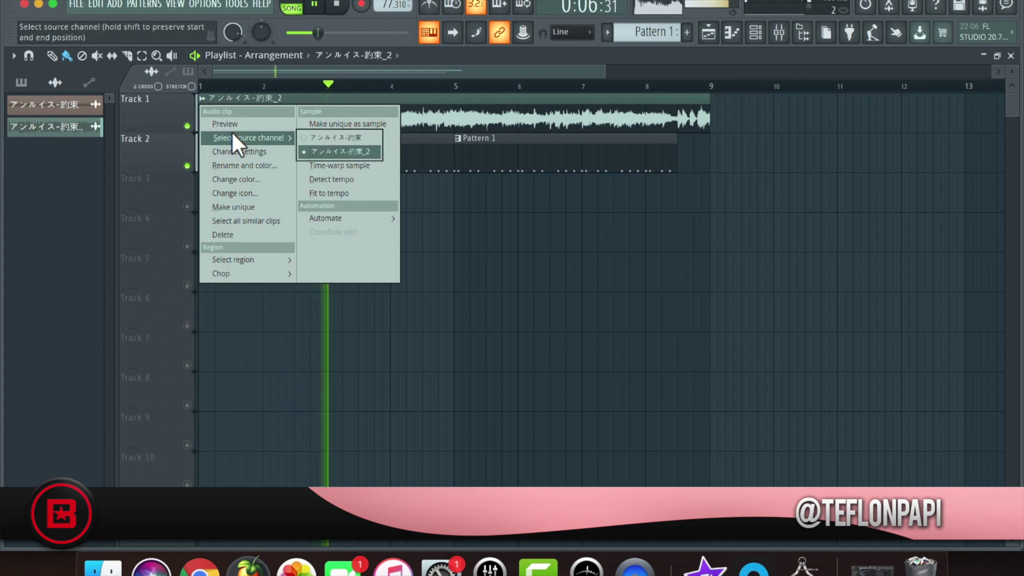
pyautogui.click(327, 138)
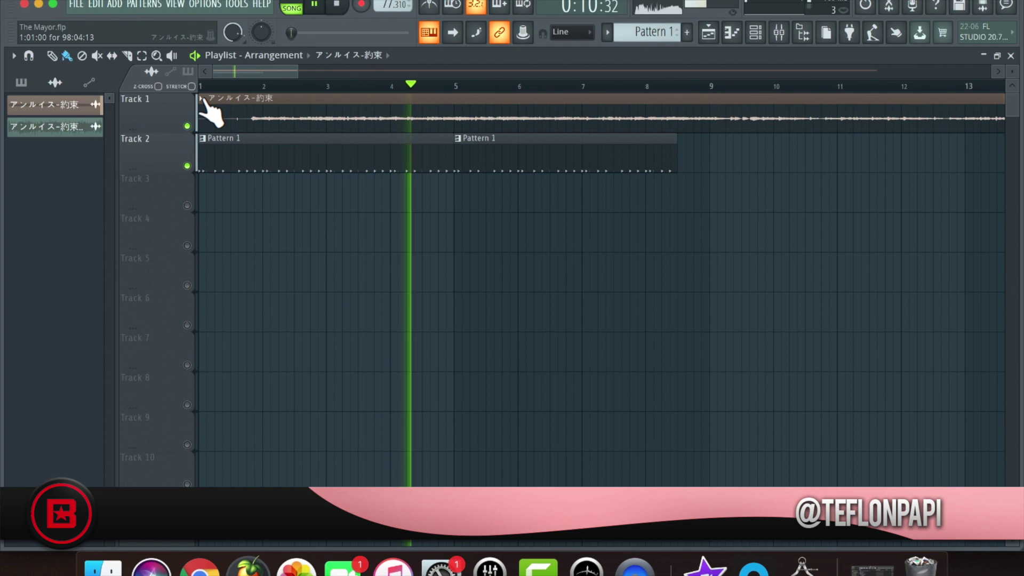
# - Set the Track 1 clip's source channel back to アンルイス-約束_2 and stop playback
pyautogui.click(202, 98)
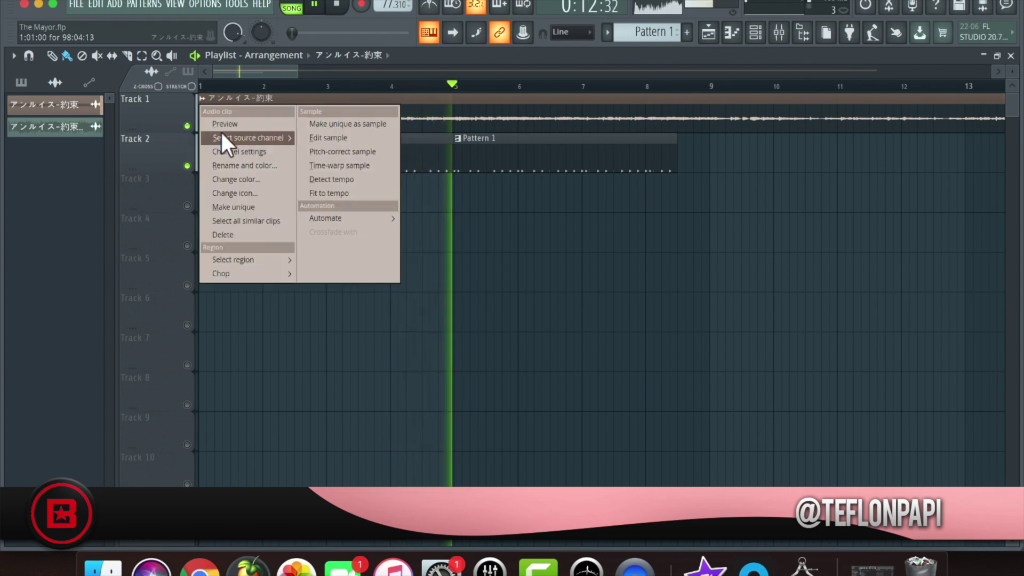
pyautogui.moveTo(222, 132)
pyautogui.click(339, 152)
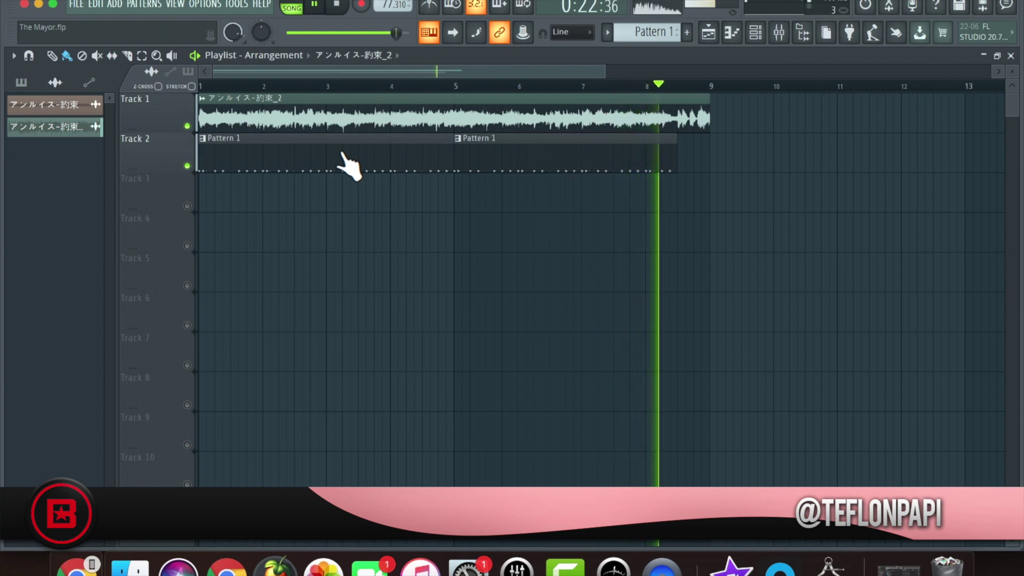
pyautogui.press('space')
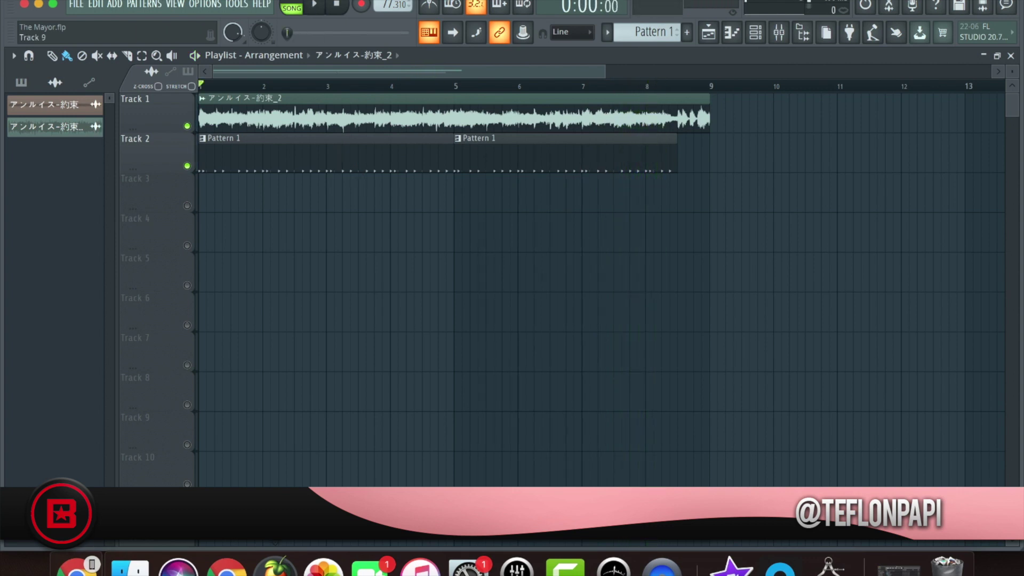